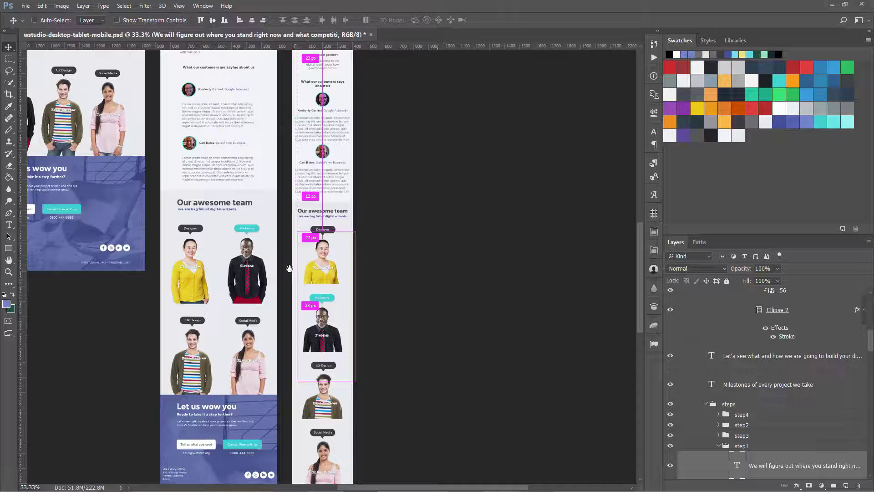
pyautogui.hotkey('ctrl', '-')
pyautogui.hotkey('ctrl', '-')
pyautogui.hotkey('ctrl', '-')
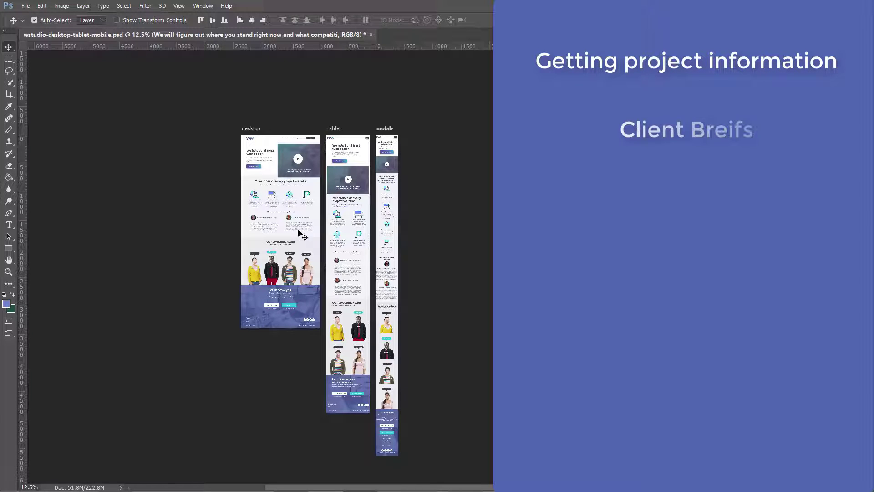
# - Zoom out and pan the three mockups, from team sections and footers back to the artboard tops
pyautogui.moveTo(307, 229); pyautogui.dragTo(281, 225)
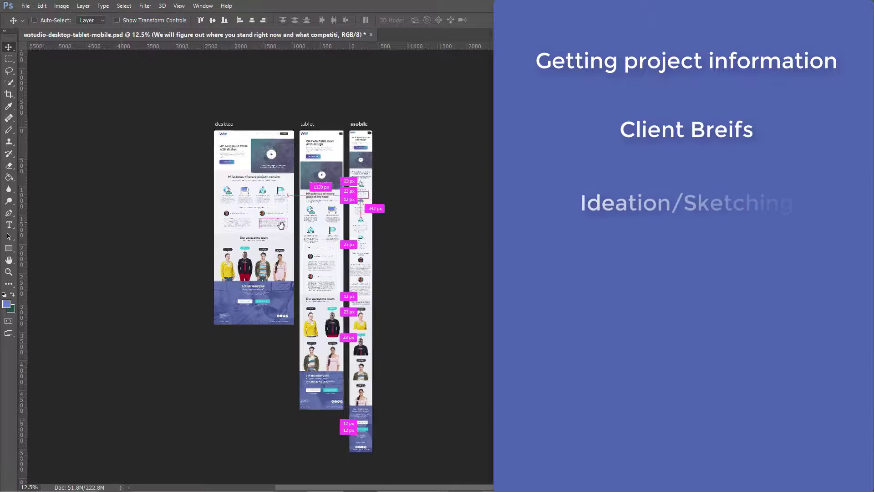
pyautogui.scroll(2, 280, 226)
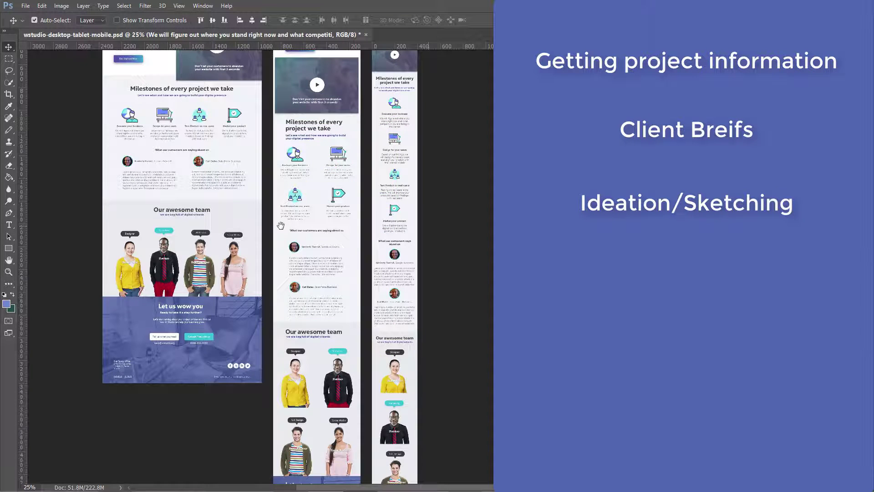
pyautogui.moveTo(281, 226); pyautogui.dragTo(305, 278)
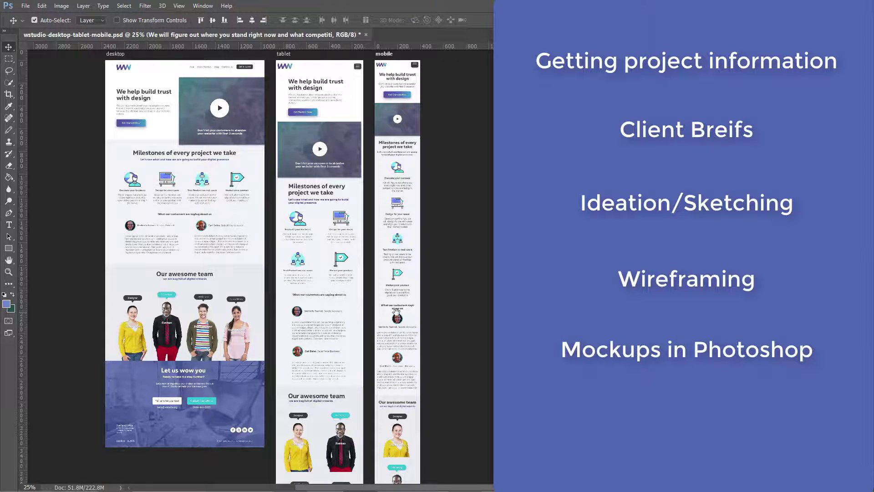
pyautogui.moveTo(397, 312); pyautogui.dragTo(369, 249)
pyautogui.moveTo(350, 318); pyautogui.dragTo(346, 252)
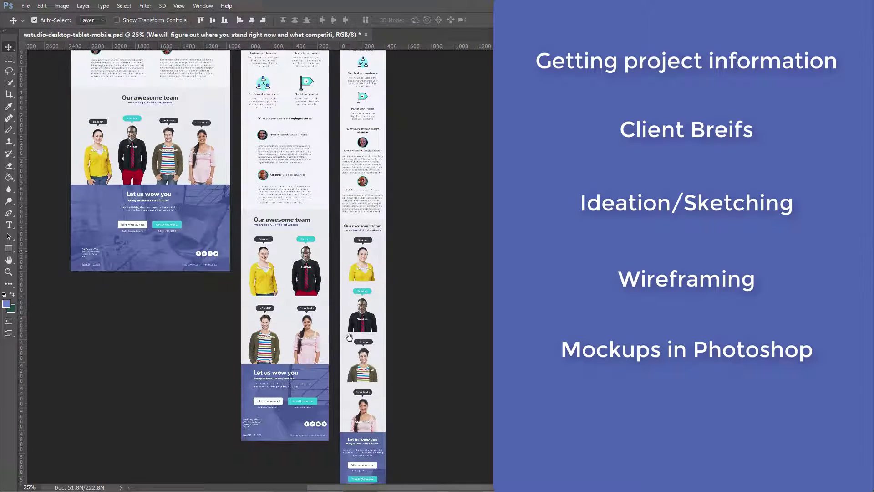
pyautogui.moveTo(350, 287)
pyautogui.mouseDown()
pyautogui.moveTo(355, 333)
pyautogui.moveTo(355, 301)
pyautogui.mouseUp()
pyautogui.moveTo(301, 41); pyautogui.dragTo(311, 285)
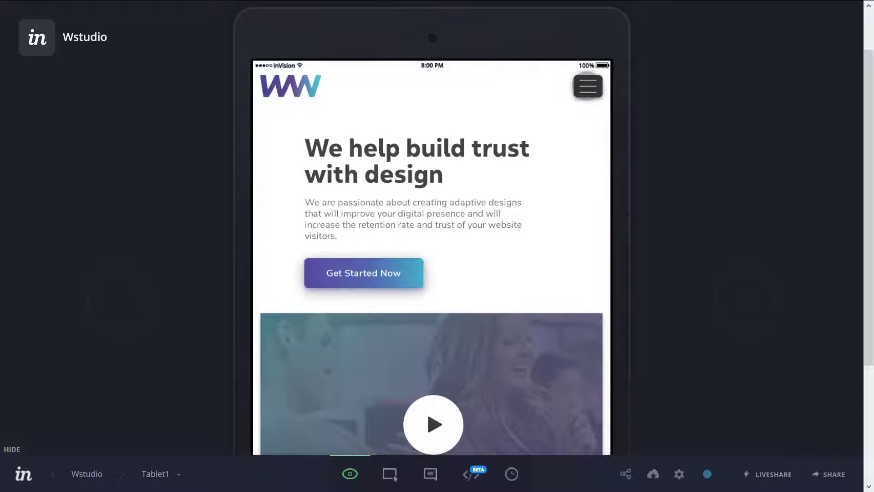
pyautogui.click(587, 86)
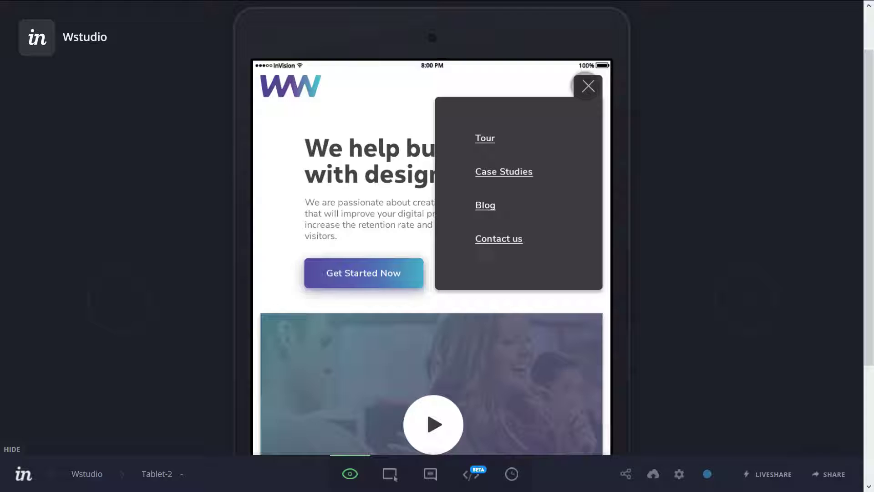
pyautogui.click(587, 87)
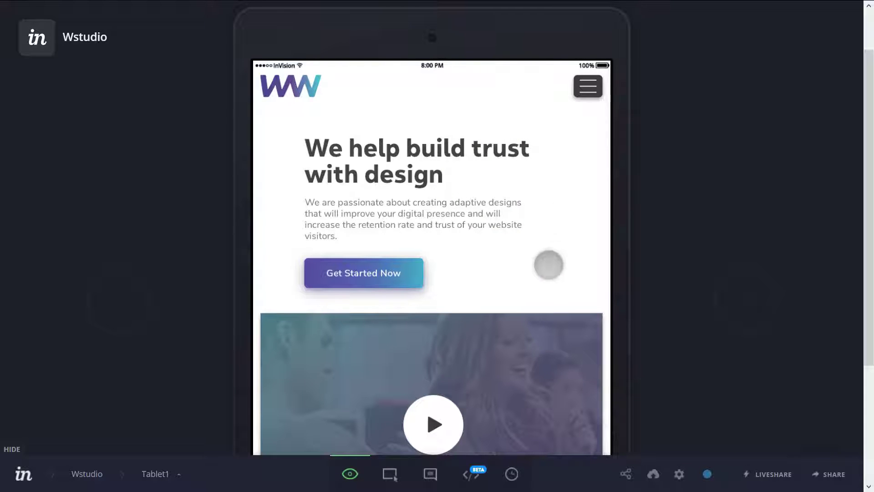